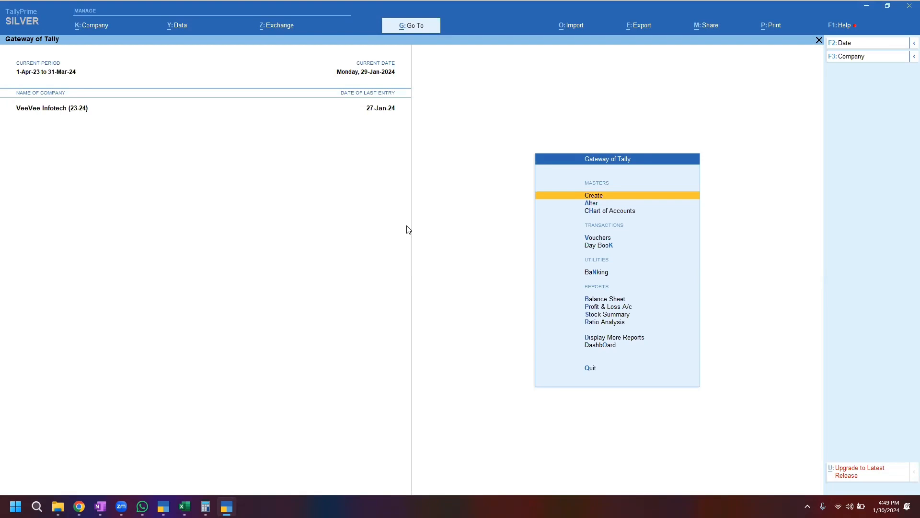
# Start a new sales voucher, keeping its proposed number and leaving the reference number and date blank
pyautogui.press('Down')
pyautogui.press('Down')
pyautogui.press('Down')
pyautogui.press('Return')
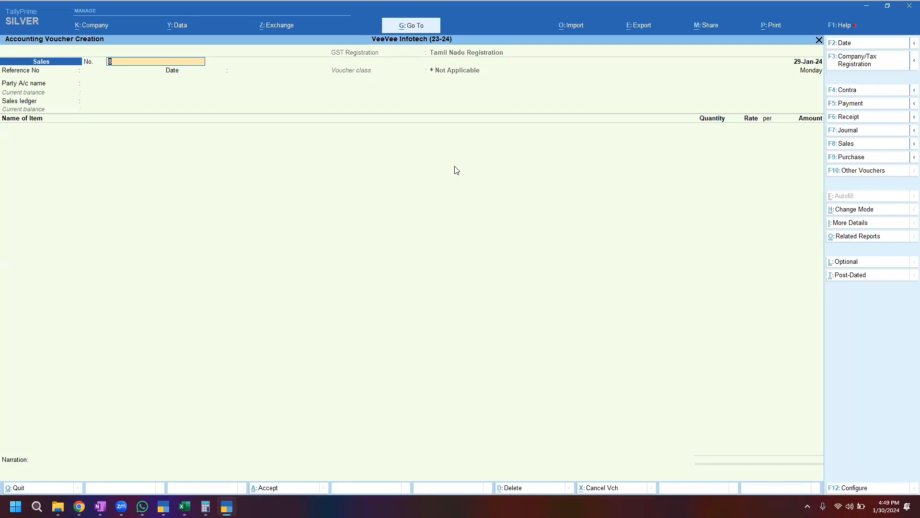
pyautogui.press('Return')
pyautogui.press('Return')
pyautogui.press('Return')
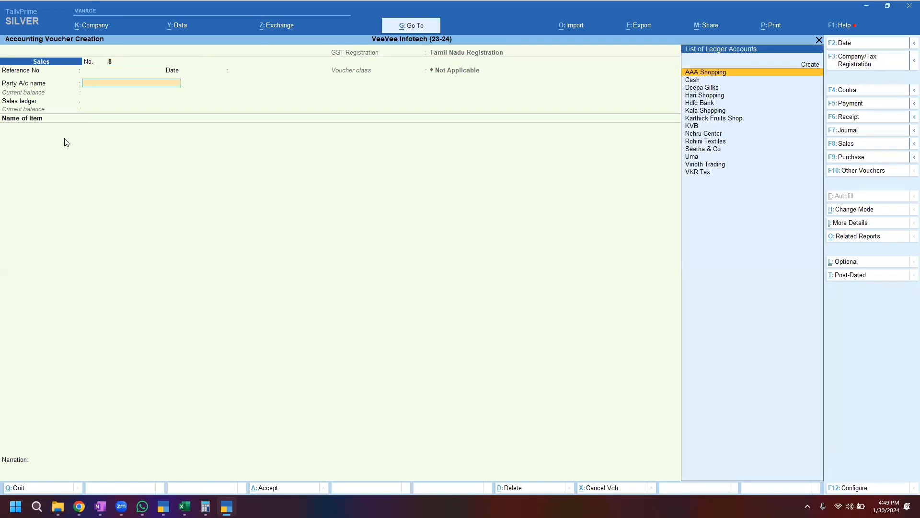
# Choose Hari Shopping as the party account and accept its dispatch and party details without changes
pyautogui.press('Down')
pyautogui.press('Down')
pyautogui.press('Down')
pyautogui.press('Down')
pyautogui.press('Up')
pyautogui.press('Return')
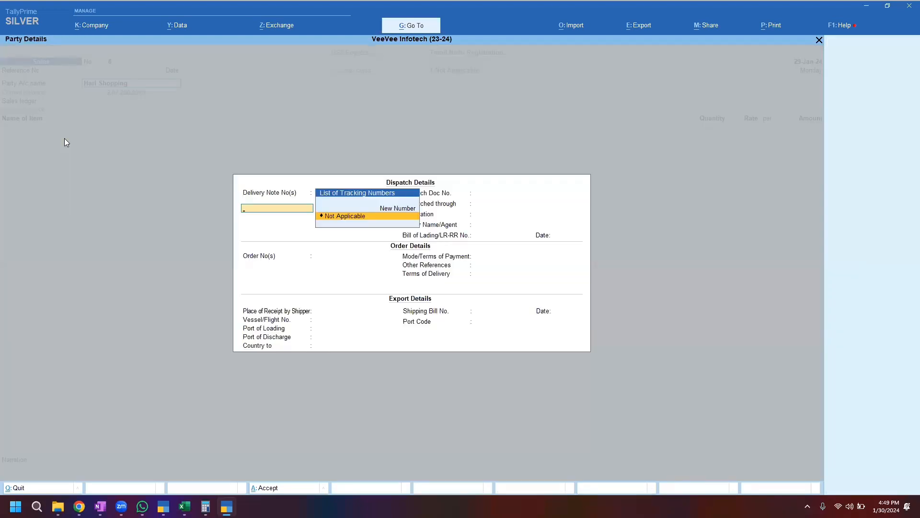
pyautogui.hotkey('ctrl', 'a')
pyautogui.hotkey('ctrl', 'a')
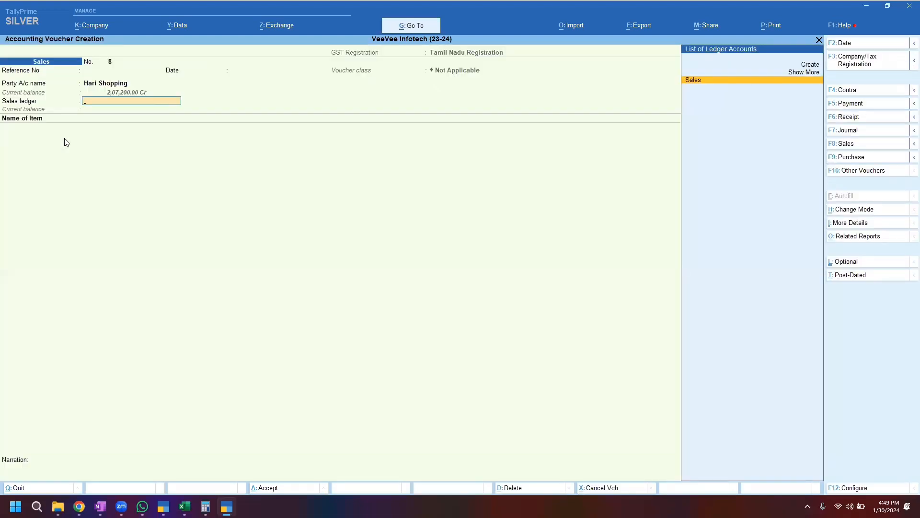
# Set the sales ledger to Sales and add the item Watch without a description
pyautogui.press('Return')
pyautogui.write('W')
pyautogui.press('Return')
pyautogui.press('Return')
pyautogui.press('Return')
pyautogui.press('Return')
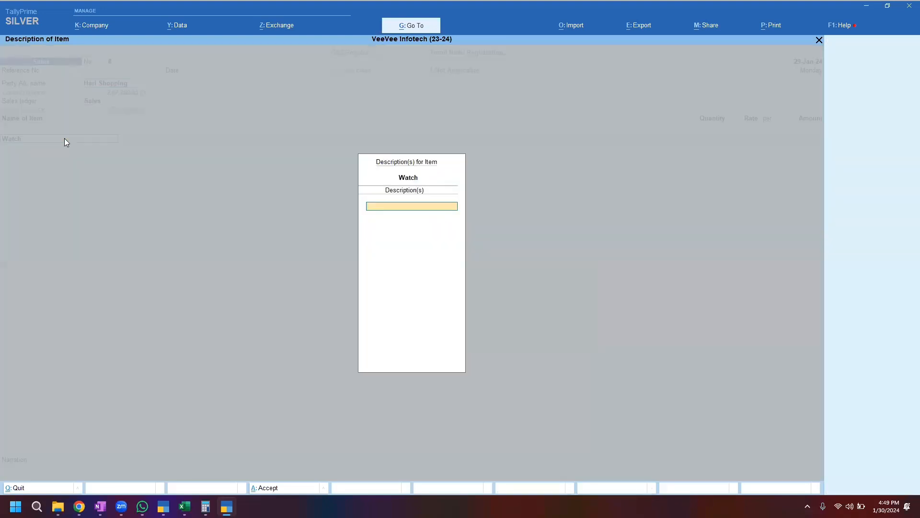
# Allocate 2 nos of the Watch item at a rate of 15,000 each
pyautogui.write('2')
pyautogui.press('Return')
pyautogui.write('15')
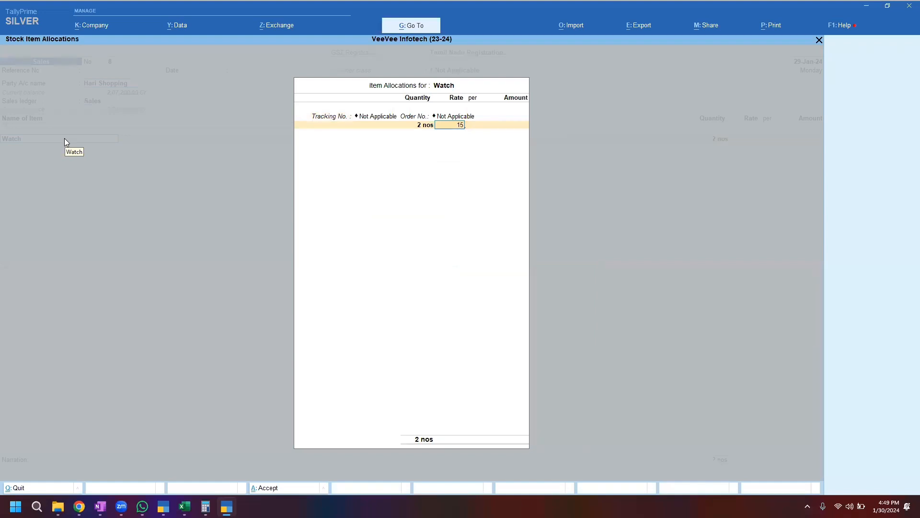
pyautogui.write('000')
pyautogui.press('Return')
pyautogui.press('Return')
pyautogui.press('Return')
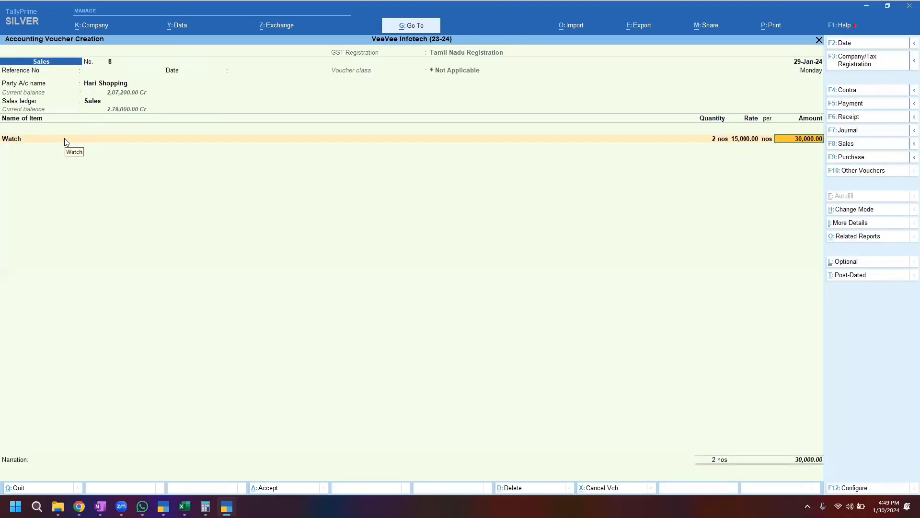
# Configure the voucher to allow modifying GST & HSN/SAC related details by setting that option to Yes
pyautogui.click(868, 491)
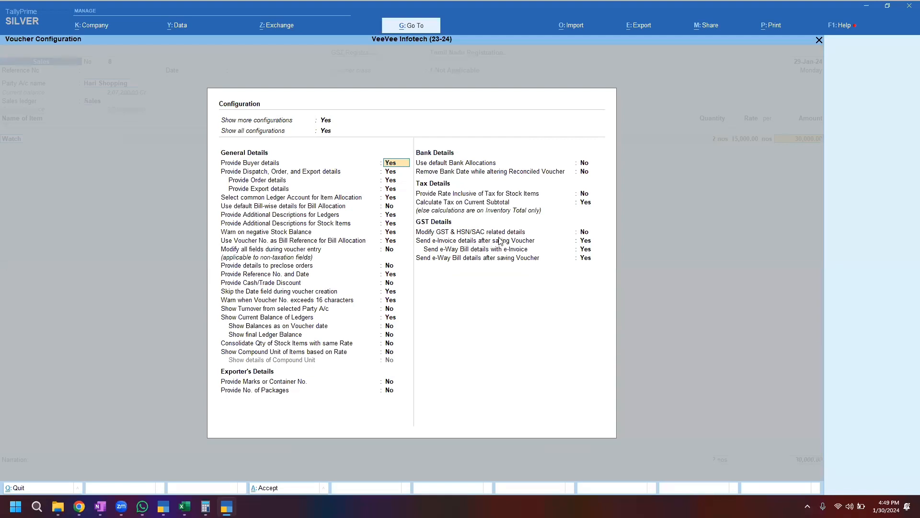
pyautogui.click(585, 234)
pyautogui.write('yes')
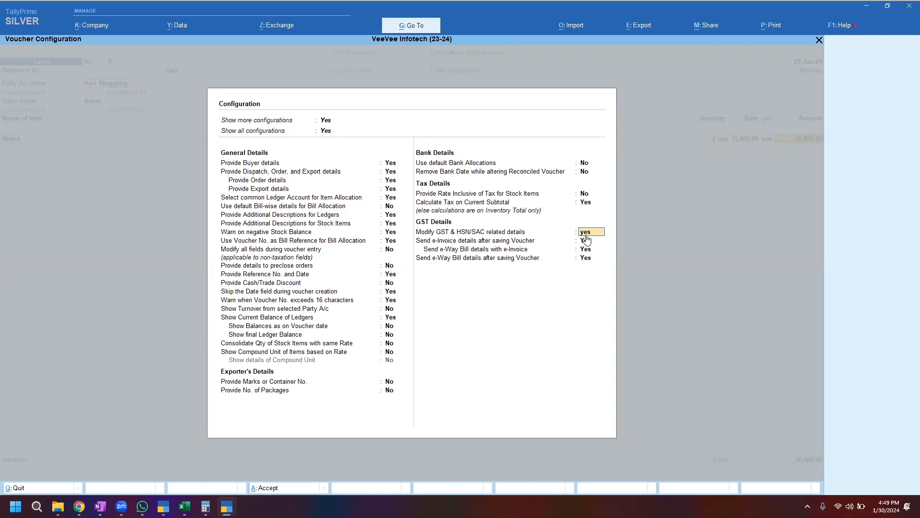
pyautogui.press('Return')
pyautogui.hotkey('ctrl', 'a')
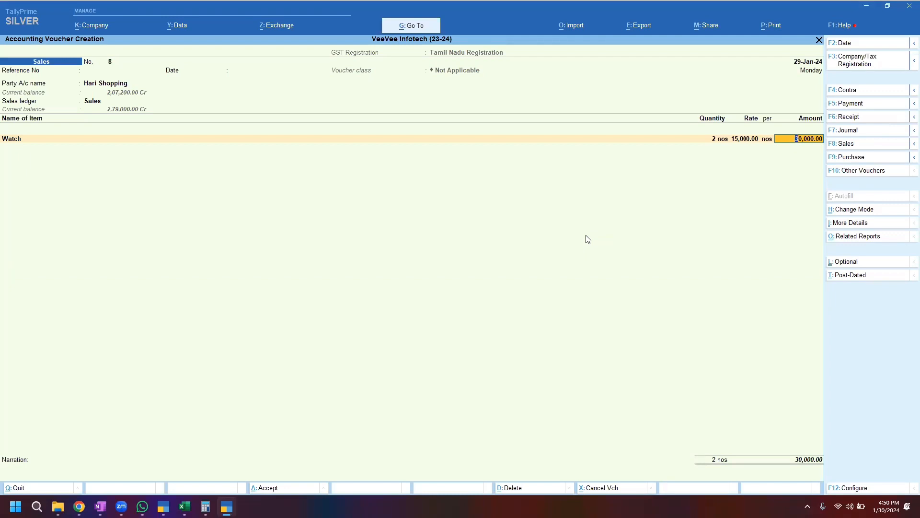
# Configure the Watch item's GST details to modify the source of details and show the nature of transaction and tax breakup
pyautogui.press('Return')
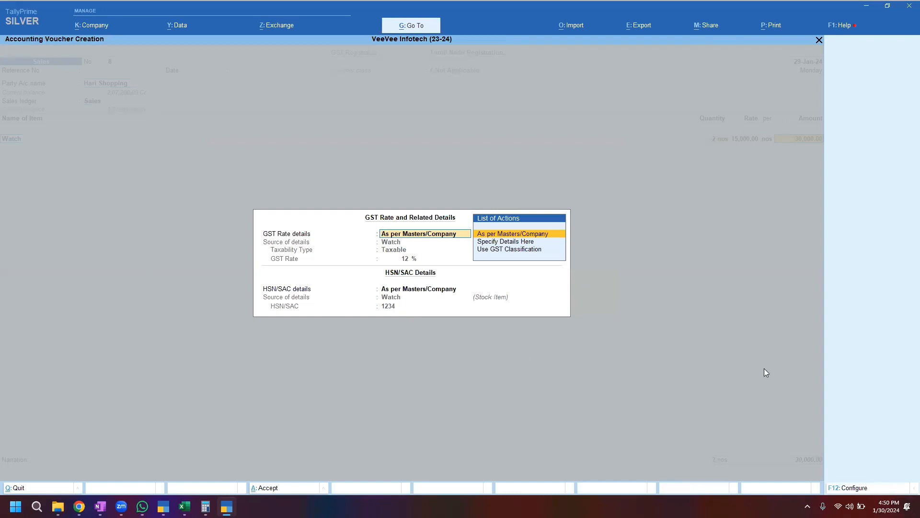
pyautogui.click(856, 488)
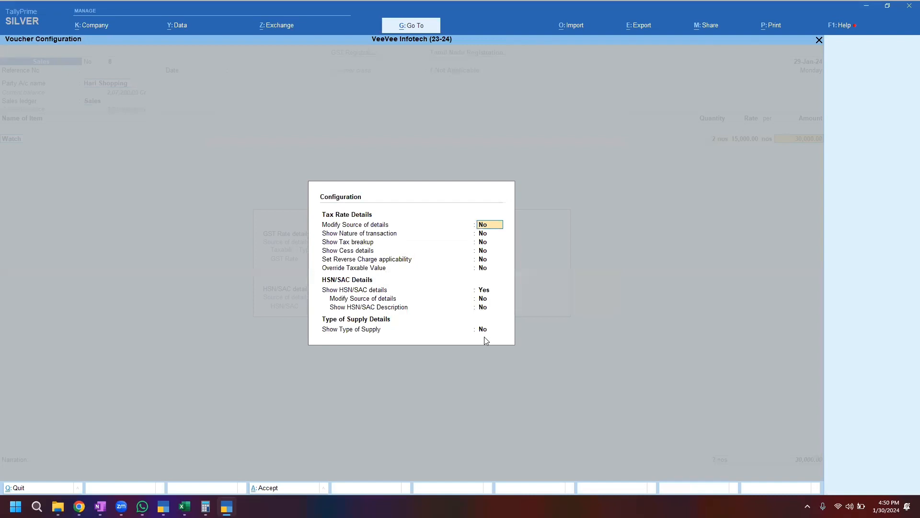
pyautogui.write('yes')
pyautogui.press('Return')
pyautogui.write('ye')
pyautogui.press('Return')
pyautogui.write('y')
pyautogui.press('Return')
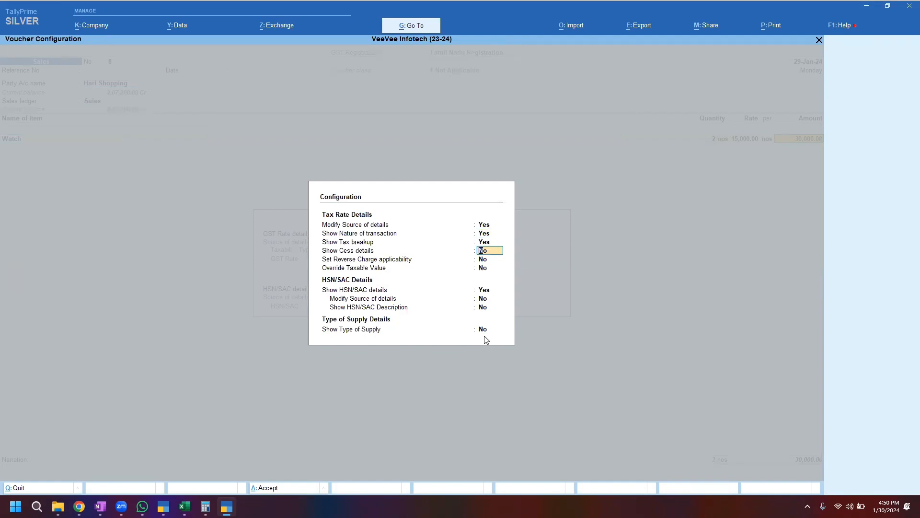
pyautogui.hotkey('ctrl', 'a')
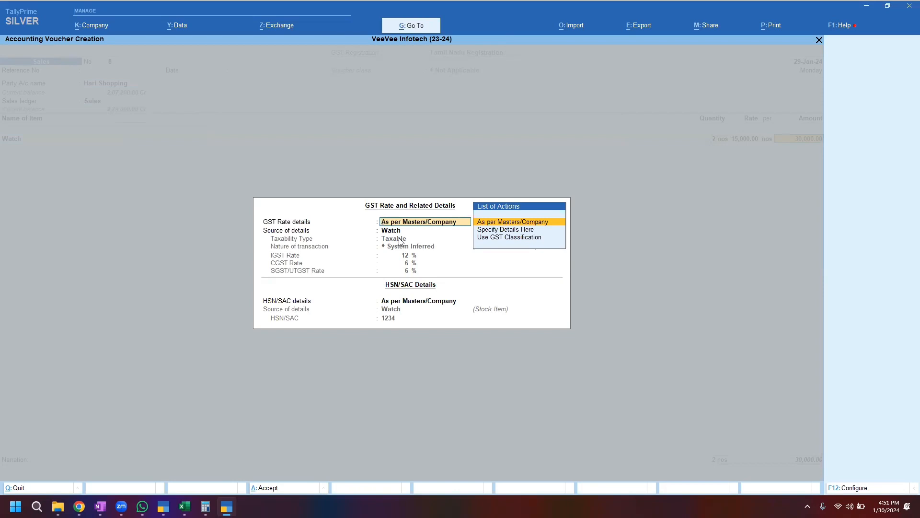
# Specify the Watch item's GST rate details in the voucher as Taxable, System Inferred, with an IGST rate of 18%
pyautogui.press('Down')
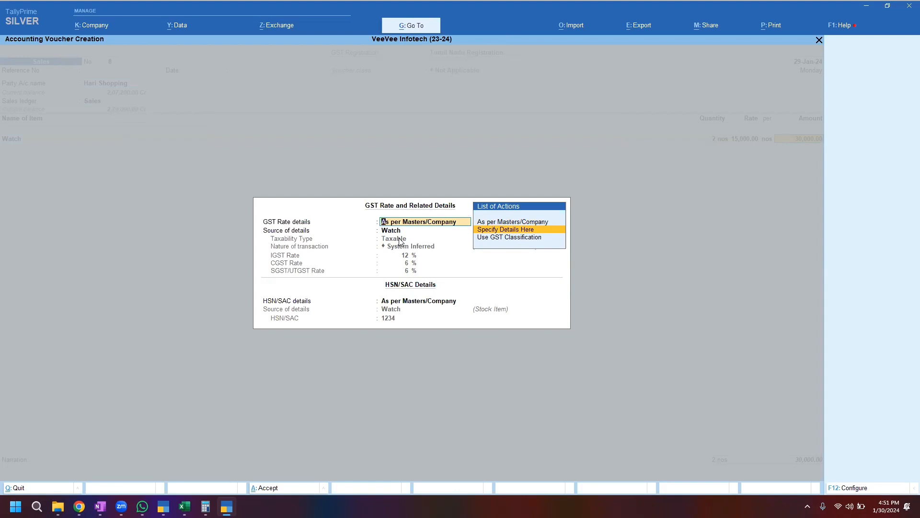
pyautogui.press('Return')
pyautogui.press('Return')
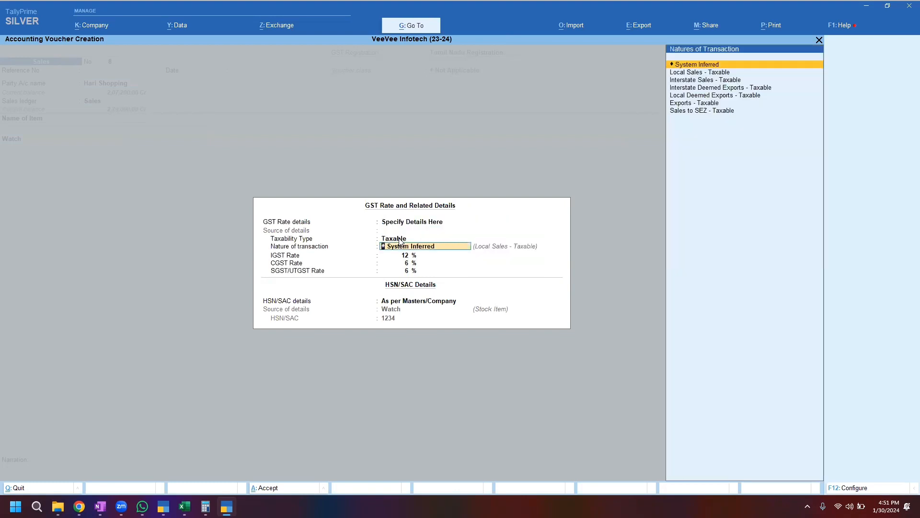
pyautogui.press('Return')
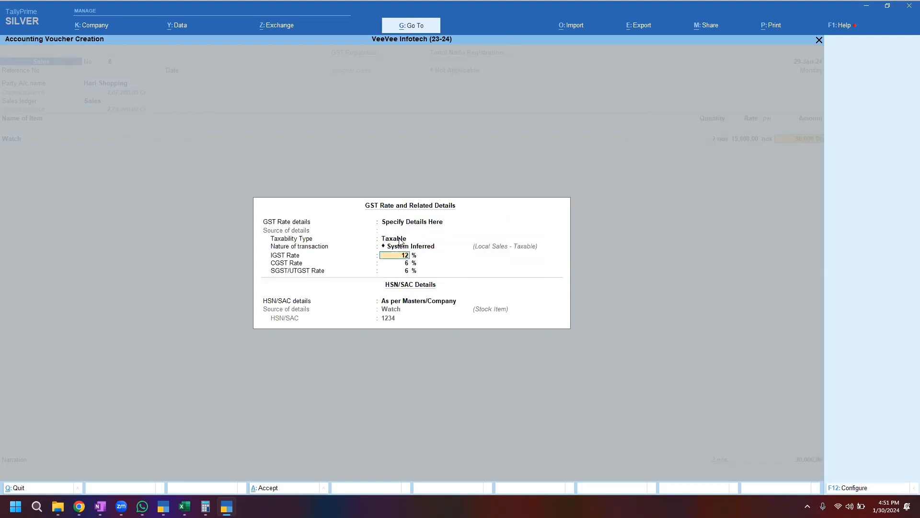
pyautogui.write('18')
pyautogui.press('Return')
pyautogui.press('Return')
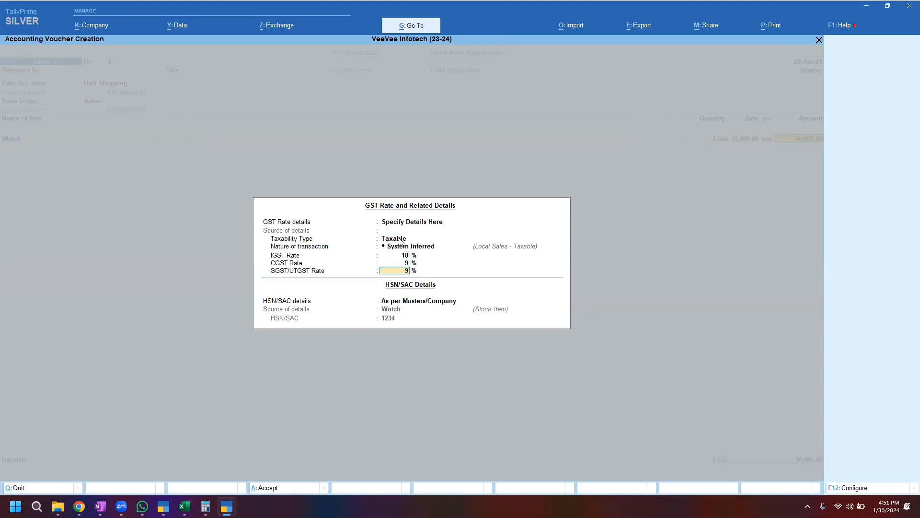
pyautogui.press('Return')
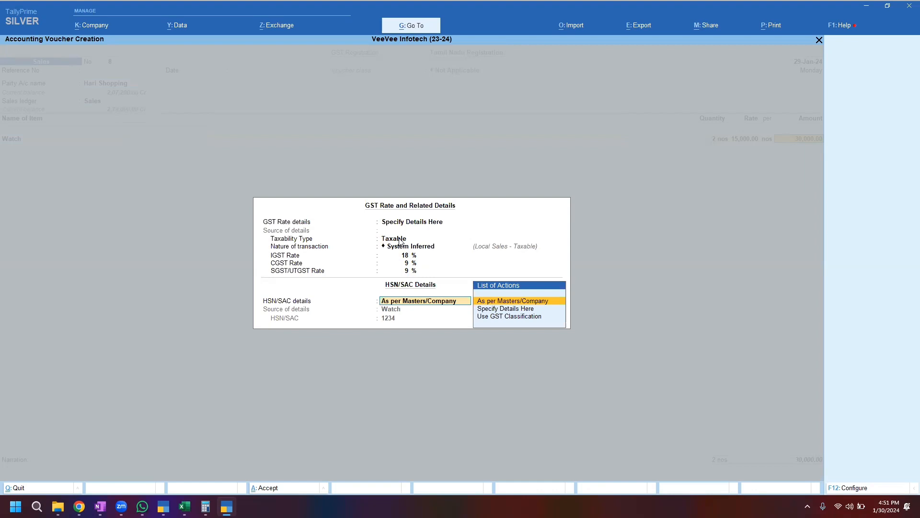
# Set the GST rate details back to As per Masters/Company with Watch as the source, and accept the HSN/SAC details
pyautogui.press('BackSpace')
pyautogui.press('Return')
pyautogui.press('Return')
pyautogui.press('Up')
pyautogui.press('Return')
pyautogui.press('Return')
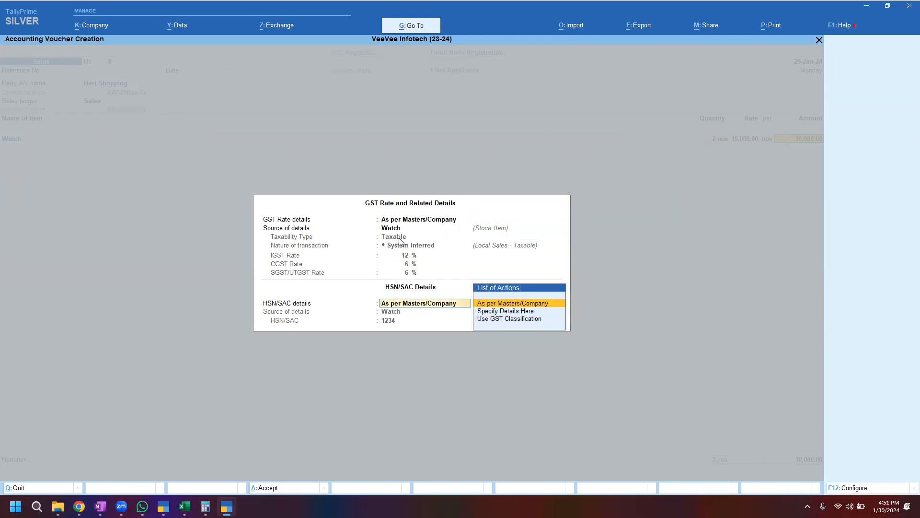
pyautogui.press('Return')
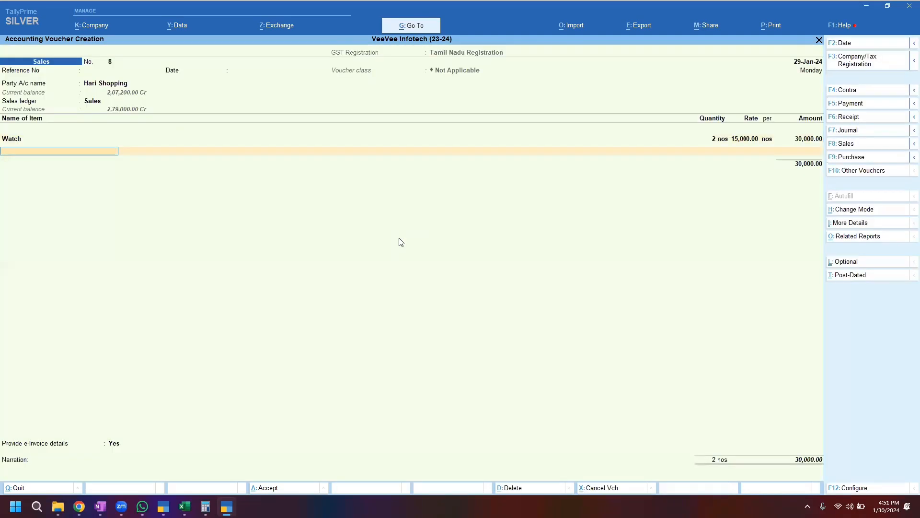
# Set the voucher configuration option for modifying GST & HSN/SAC related details to No
pyautogui.click(850, 488)
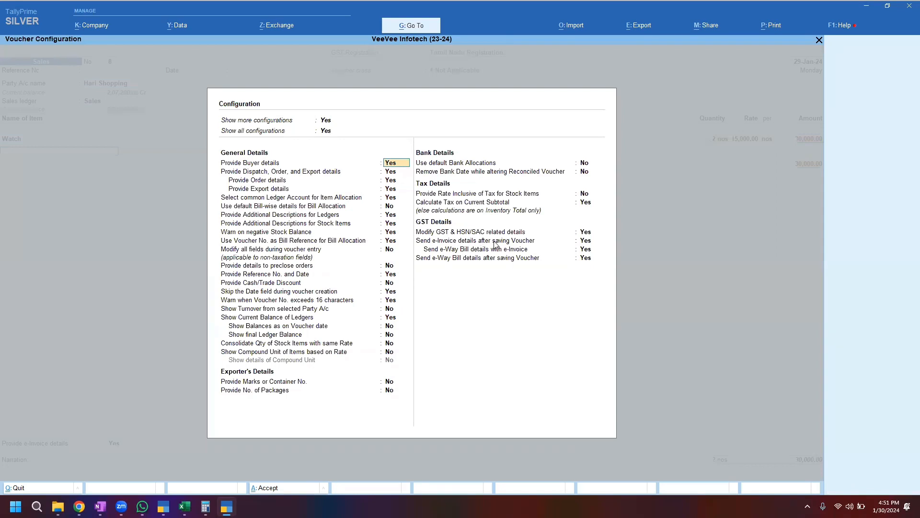
pyautogui.click(604, 237)
pyautogui.write('no')
pyautogui.press('Return')
pyautogui.hotkey('ctrl', 'a')
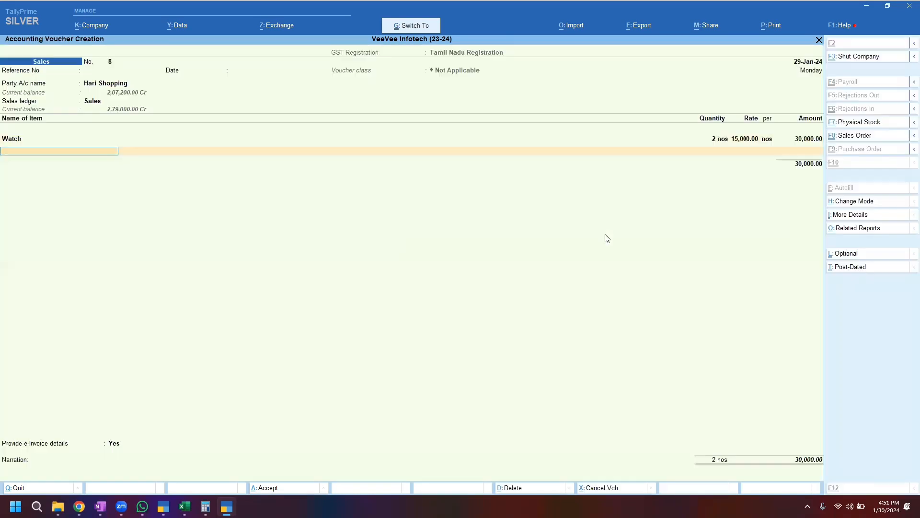